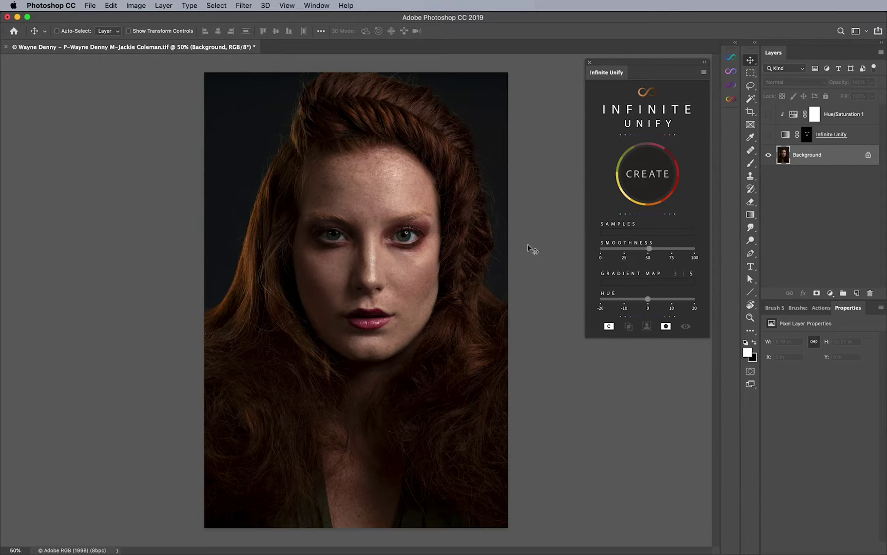
# Step: Delete the Hue/Saturation 1 and Infinite Unify layers together, leaving only Background
pyautogui.click(848, 116)
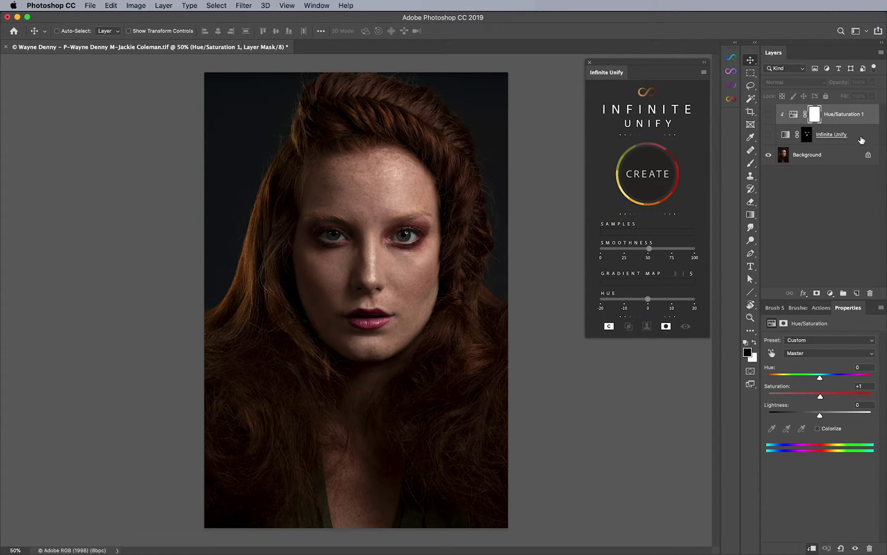
pyautogui.keyDown('shift'); pyautogui.click(862, 140); pyautogui.keyUp('shift')
pyautogui.press('Delete')
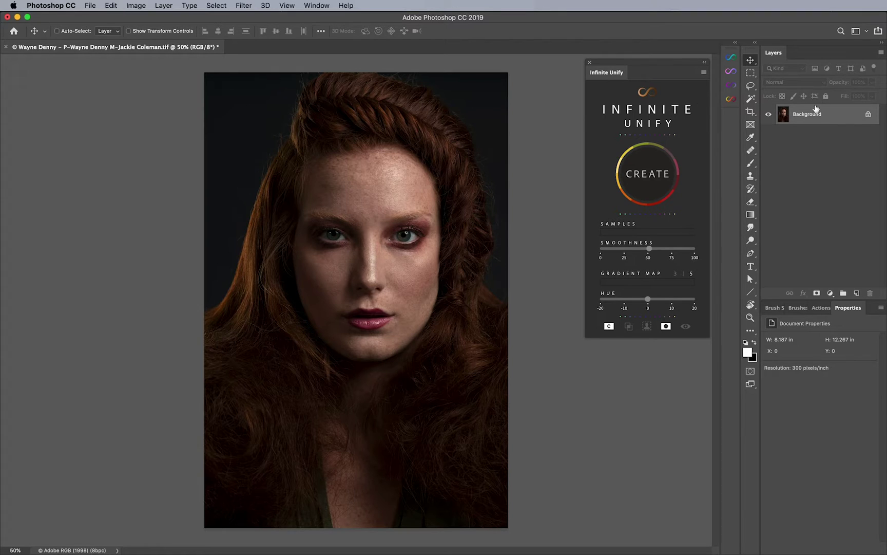
# Step: Lasso a sample of the hair and generate an Infinite Unify gradient map from its colours
pyautogui.click(752, 88)
pyautogui.click(791, 85)
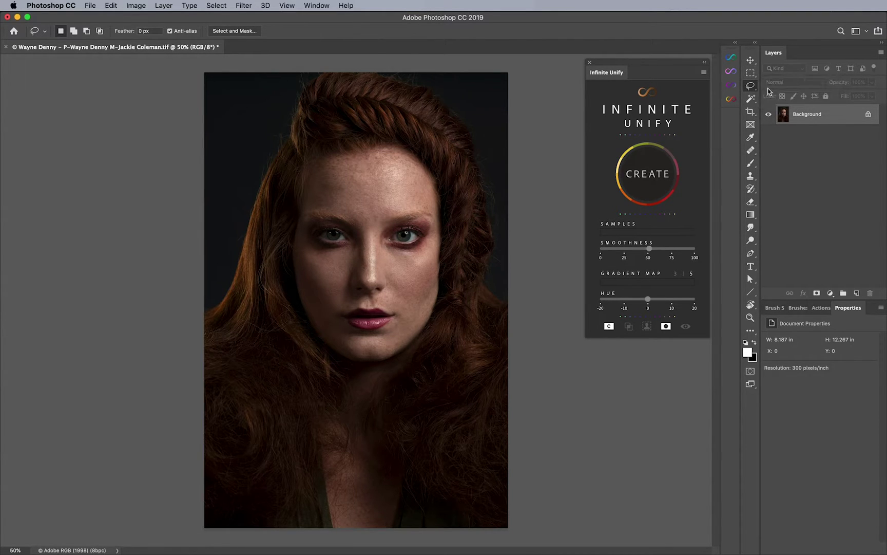
pyautogui.moveTo(280, 184)
pyautogui.mouseDown()
pyautogui.moveTo(269, 292)
pyautogui.moveTo(249, 325)
pyautogui.moveTo(238, 316)
pyautogui.moveTo(238, 284)
pyautogui.moveTo(251, 220)
pyautogui.moveTo(278, 183)
pyautogui.mouseUp()
pyautogui.click(640, 174)
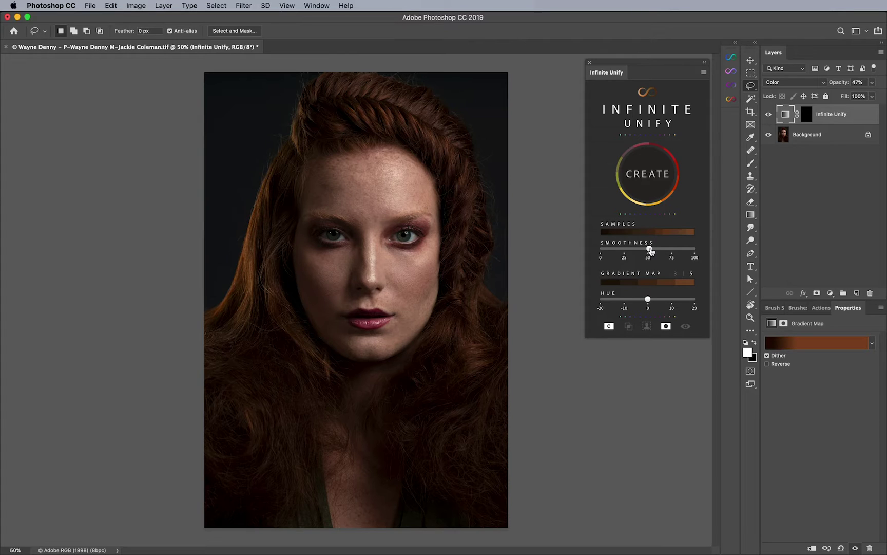
pyautogui.press('z')
pyautogui.click(279, 242)
pyautogui.press('l')
pyautogui.press('super+0')
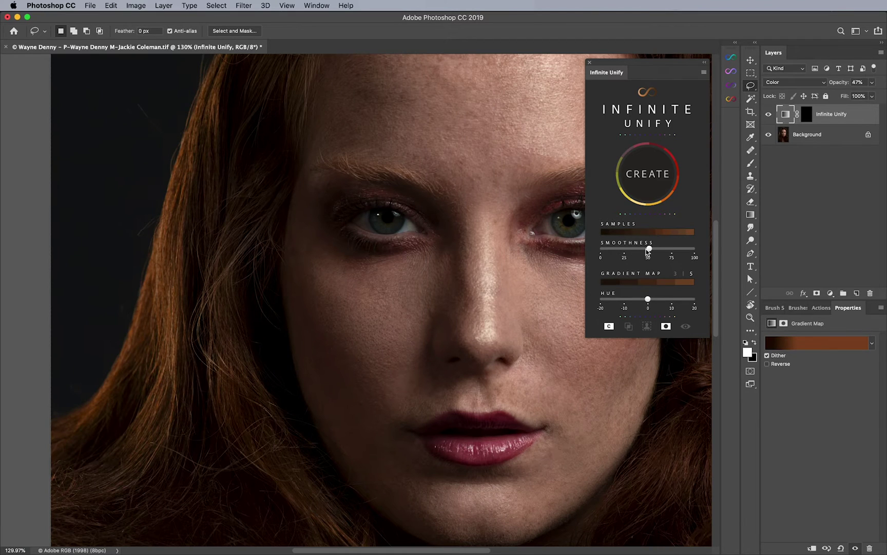
pyautogui.moveTo(650, 248); pyautogui.dragTo(598, 250)
pyautogui.click(649, 249)
# Step: Target the Infinite Unify layer mask, trying Saturation blending before returning to Color
pyautogui.click(806, 117)
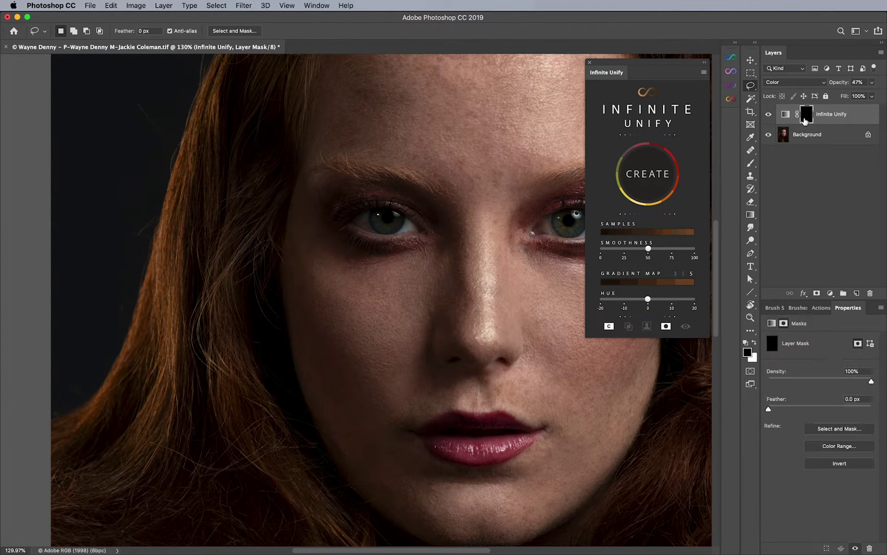
pyautogui.click(610, 327)
pyautogui.click(611, 327)
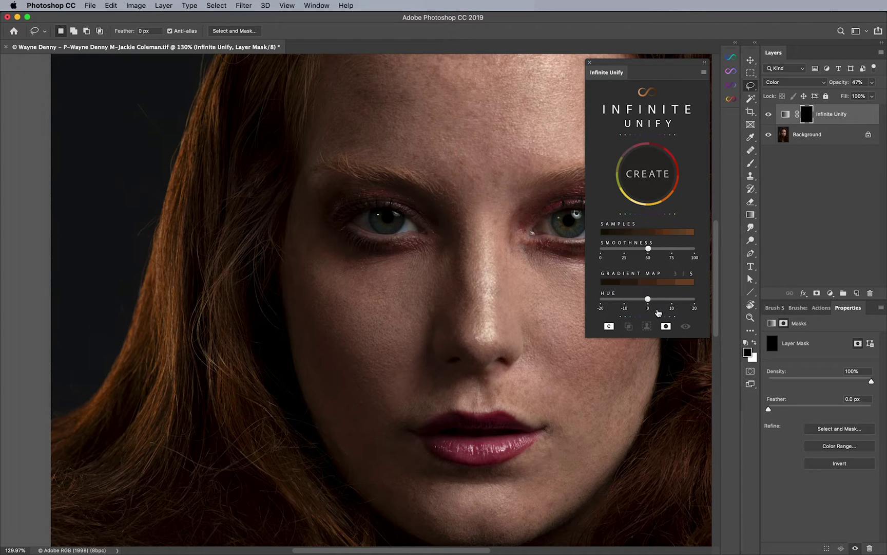
pyautogui.moveTo(506, 349); pyautogui.dragTo(465, 301)
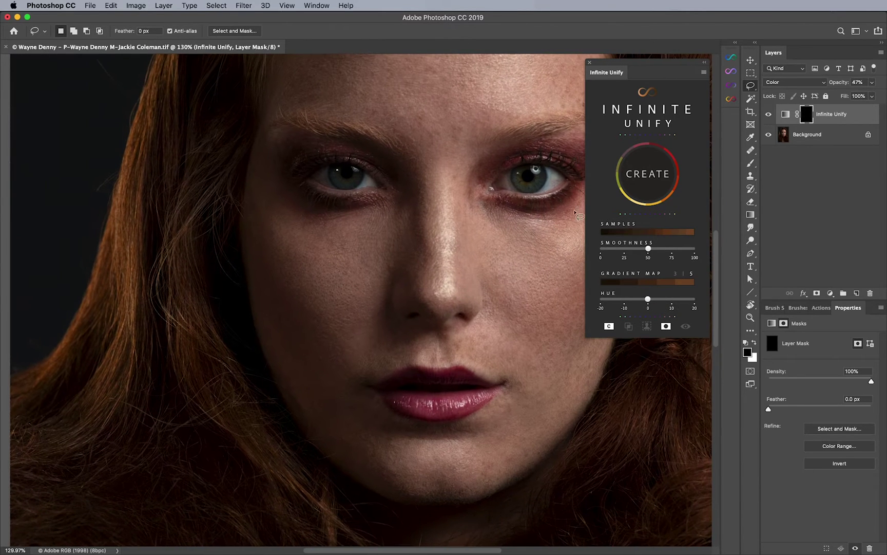
pyautogui.click(753, 163)
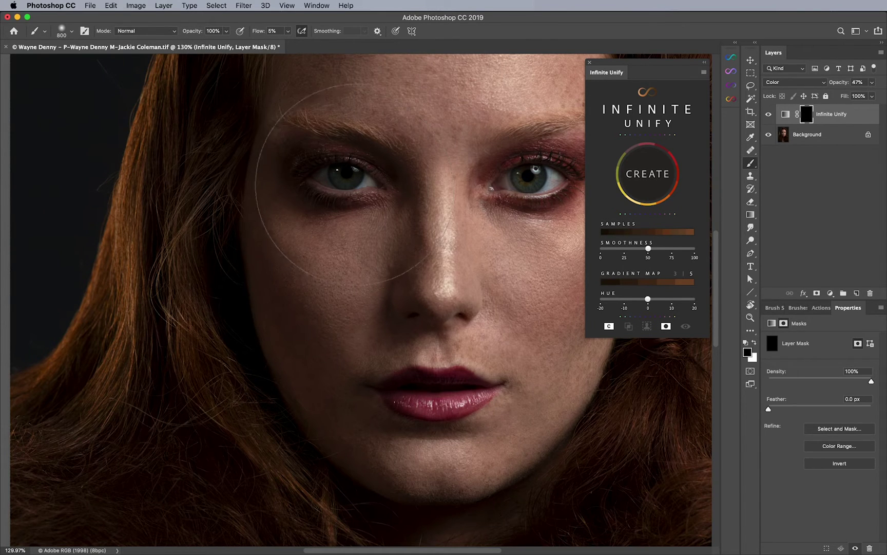
# Step: Make white the painting colour and reduce the brush to 50 px
pyautogui.press('[')
pyautogui.press('[')
pyautogui.press('[')
pyautogui.press('[')
pyautogui.press('[')
pyautogui.press('[')
pyautogui.press('[')
pyautogui.press('[')
pyautogui.press('[')
pyautogui.press('[')
pyautogui.press('[')
pyautogui.press('[')
pyautogui.press('[')
pyautogui.press('x')
pyautogui.click(72, 31)
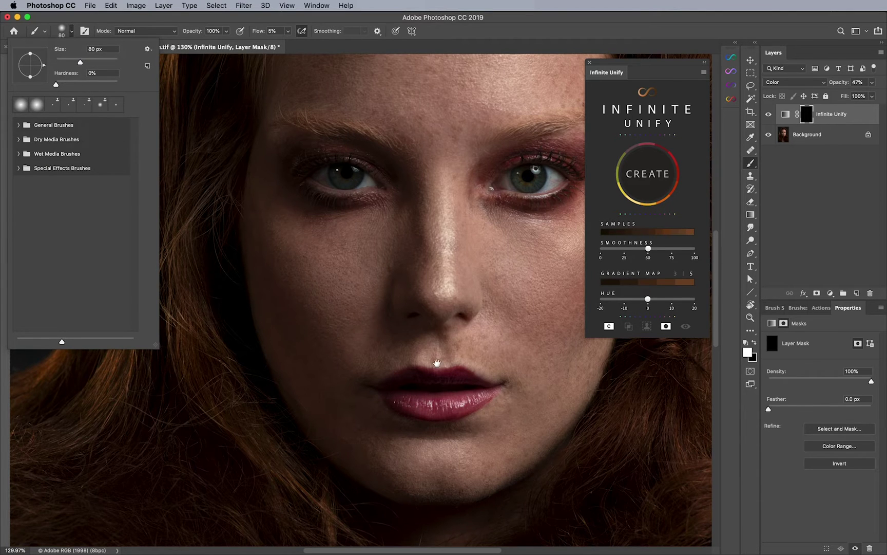
pyautogui.moveTo(437, 363); pyautogui.dragTo(412, 345)
pyautogui.press('[')
pyautogui.press('[')
pyautogui.press('[')
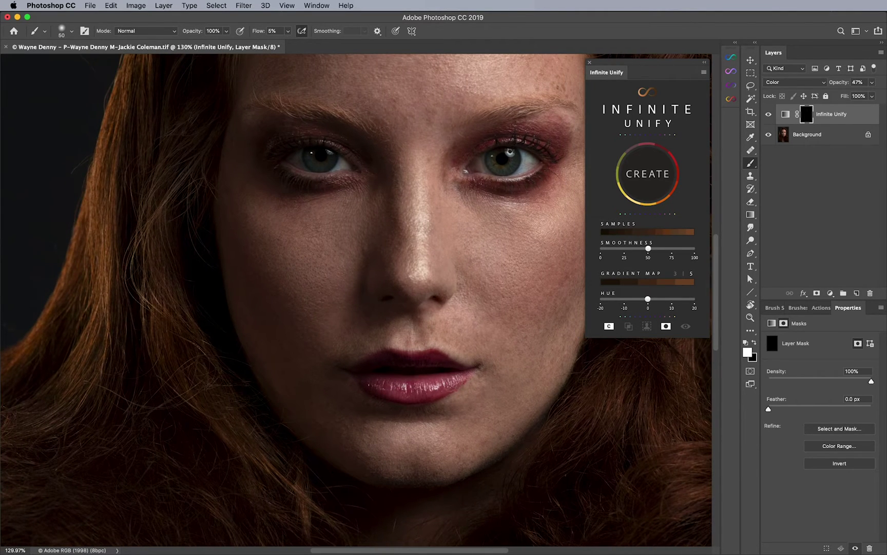
# Step: Paint the lower lip copper on the mask, raising the layer opacity to 100%
pyautogui.moveTo(430, 388)
pyautogui.mouseDown()
pyautogui.moveTo(459, 376)
pyautogui.moveTo(444, 387)
pyautogui.moveTo(435, 378)
pyautogui.mouseUp()
pyautogui.moveTo(841, 85); pyautogui.dragTo(884, 80)
pyautogui.press('[')
pyautogui.moveTo(434, 378); pyautogui.dragTo(413, 380)
pyautogui.press(']')
pyautogui.press(']')
pyautogui.moveTo(386, 386)
pyautogui.mouseDown()
pyautogui.moveTo(364, 377)
pyautogui.moveTo(407, 387)
pyautogui.mouseUp()
pyautogui.press('[')
pyautogui.moveTo(454, 383); pyautogui.dragTo(471, 378)
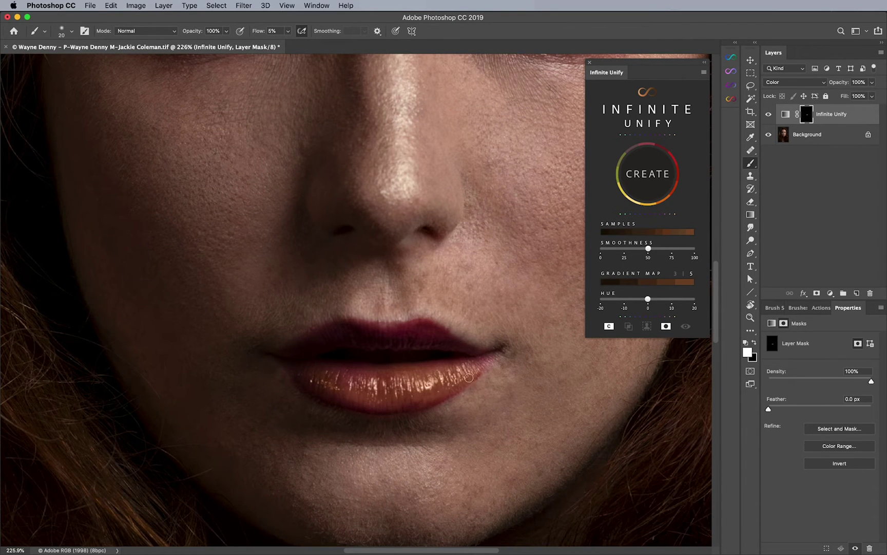
# Step: Paint white over the upper lip to its right corner, resizing the brush as needed
pyautogui.press(']')
pyautogui.press(']')
pyautogui.press(']')
pyautogui.moveTo(457, 346)
pyautogui.mouseDown()
pyautogui.moveTo(410, 330)
pyautogui.moveTo(427, 318)
pyautogui.mouseUp()
pyautogui.press(']')
pyautogui.press('[')
pyautogui.press('[')
pyautogui.press(']')
pyautogui.press('[')
pyautogui.moveTo(347, 338)
pyautogui.mouseDown()
pyautogui.moveTo(449, 342)
pyautogui.moveTo(486, 356)
pyautogui.mouseUp()
pyautogui.press(']')
pyautogui.press(']')
pyautogui.press('[')
pyautogui.press('[')
pyautogui.press(']')
pyautogui.scroll(-6, 472, 356)
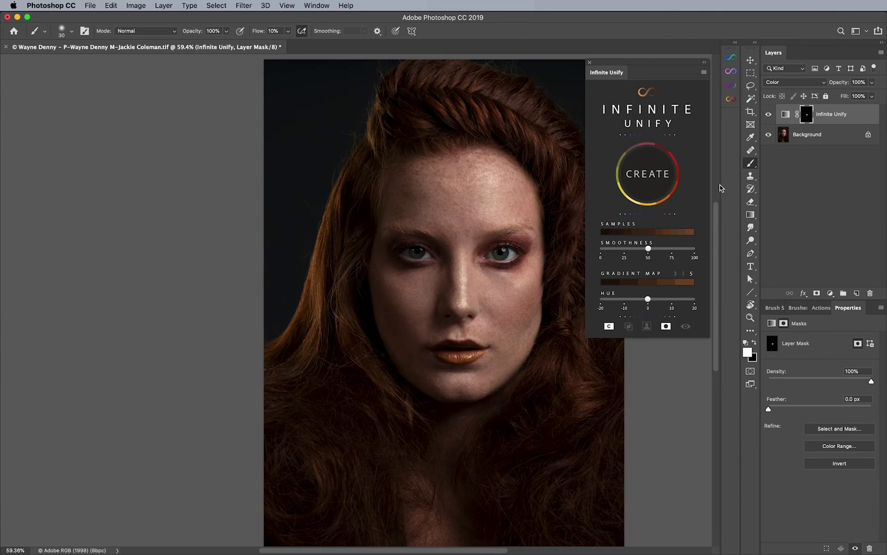
# Step: Zoom in on the right eye and paint its upper eyelid from purple to brown
pyautogui.click(768, 115)
pyautogui.click(770, 115)
pyautogui.press('z')
pyautogui.moveTo(545, 245)
pyautogui.mouseDown()
pyautogui.moveTo(570, 246)
pyautogui.moveTo(487, 259)
pyautogui.mouseUp()
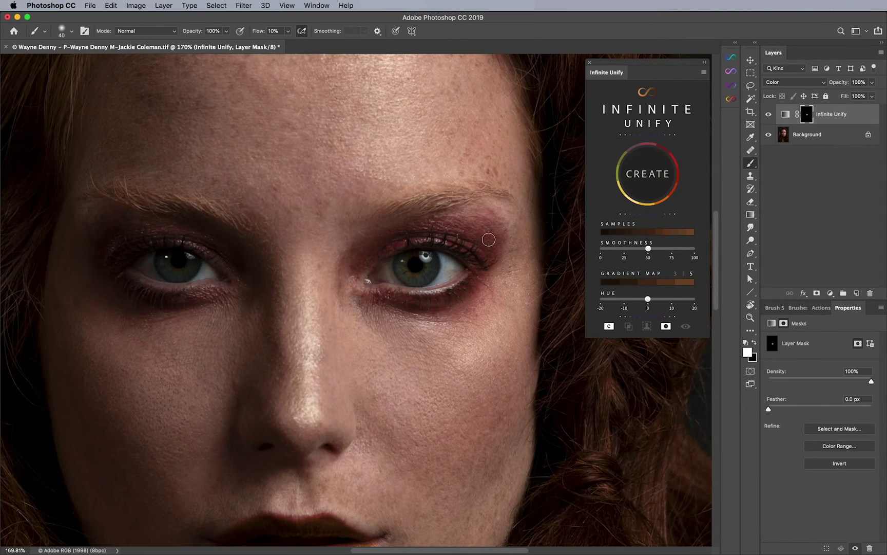
pyautogui.press(']')
pyautogui.moveTo(477, 224)
pyautogui.mouseDown()
pyautogui.moveTo(493, 252)
pyautogui.moveTo(447, 225)
pyautogui.moveTo(390, 241)
pyautogui.moveTo(427, 225)
pyautogui.moveTo(475, 252)
pyautogui.moveTo(478, 236)
pyautogui.moveTo(447, 223)
pyautogui.mouseUp()
# Step: Paint the copper tone along the lower lid and faintly over the outer upper eyelid
pyautogui.press(']')
pyautogui.press('[')
pyautogui.press('[')
pyautogui.moveTo(387, 304)
pyautogui.mouseDown()
pyautogui.moveTo(425, 300)
pyautogui.moveTo(396, 304)
pyautogui.moveTo(483, 281)
pyautogui.moveTo(455, 297)
pyautogui.moveTo(410, 303)
pyautogui.moveTo(360, 277)
pyautogui.mouseUp()
pyautogui.press(']')
pyautogui.moveTo(386, 245)
pyautogui.mouseDown()
pyautogui.moveTo(425, 231)
pyautogui.moveTo(474, 242)
pyautogui.moveTo(475, 256)
pyautogui.moveTo(467, 246)
pyautogui.moveTo(485, 239)
pyautogui.moveTo(479, 225)
pyautogui.moveTo(495, 229)
pyautogui.moveTo(465, 235)
pyautogui.mouseUp()
pyautogui.press('[')
pyautogui.press('[')
pyautogui.press('[')
pyautogui.press('[')
pyautogui.press('[')
pyautogui.press('[')
pyautogui.press('[')
pyautogui.press('[')
pyautogui.moveTo(451, 274); pyautogui.dragTo(360, 275)
# Step: Paint the other eye's upper eyelid brown with an 80 px brush
pyautogui.moveTo(277, 232); pyautogui.dragTo(391, 257)
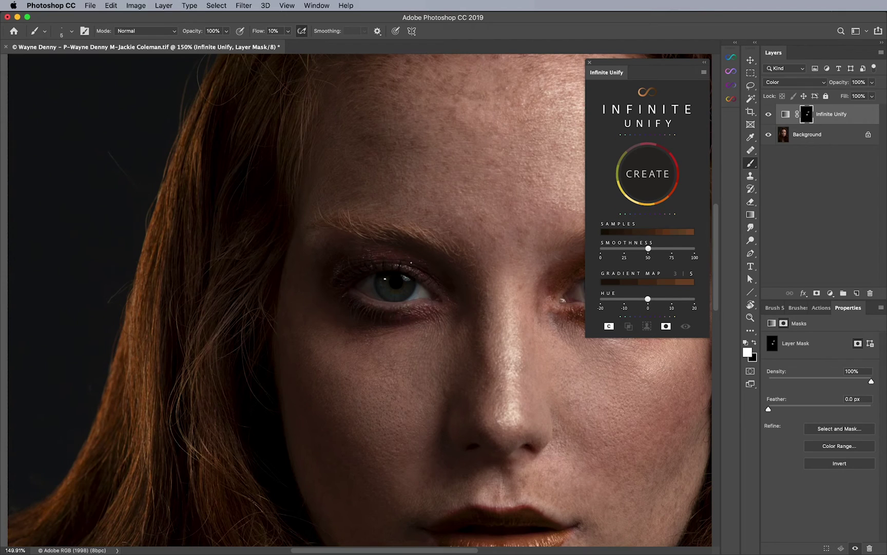
pyautogui.press(']')
pyautogui.press(']')
pyautogui.press(']')
pyautogui.press(']')
pyautogui.moveTo(380, 261)
pyautogui.mouseDown()
pyautogui.moveTo(419, 261)
pyautogui.moveTo(355, 263)
pyautogui.mouseUp()
pyautogui.click(786, 114)
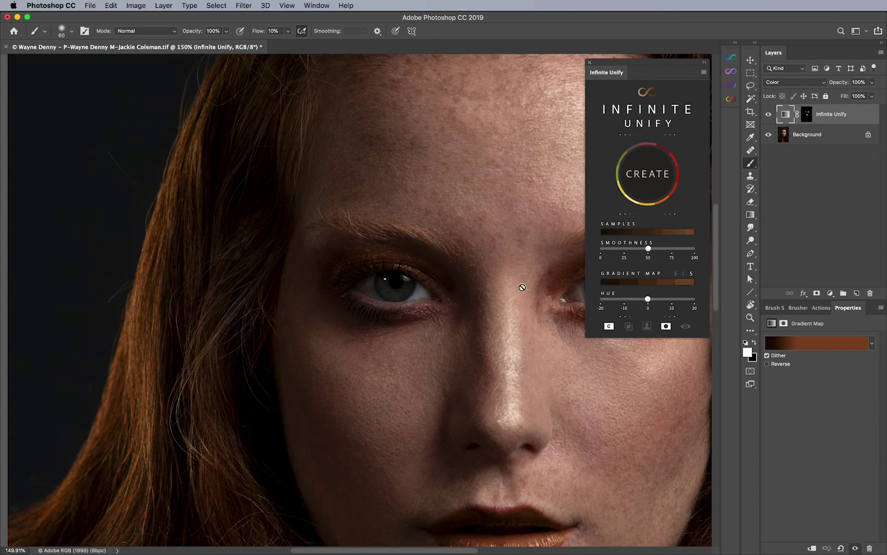
pyautogui.scroll(3, 432, 297)
pyautogui.press('z')
pyautogui.scroll(3, 454, 260)
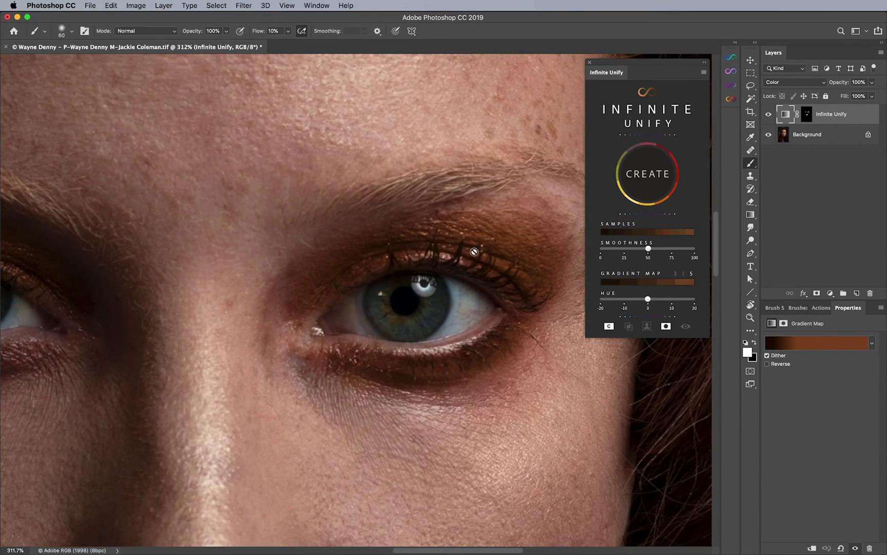
pyautogui.scroll(-5, 470, 266)
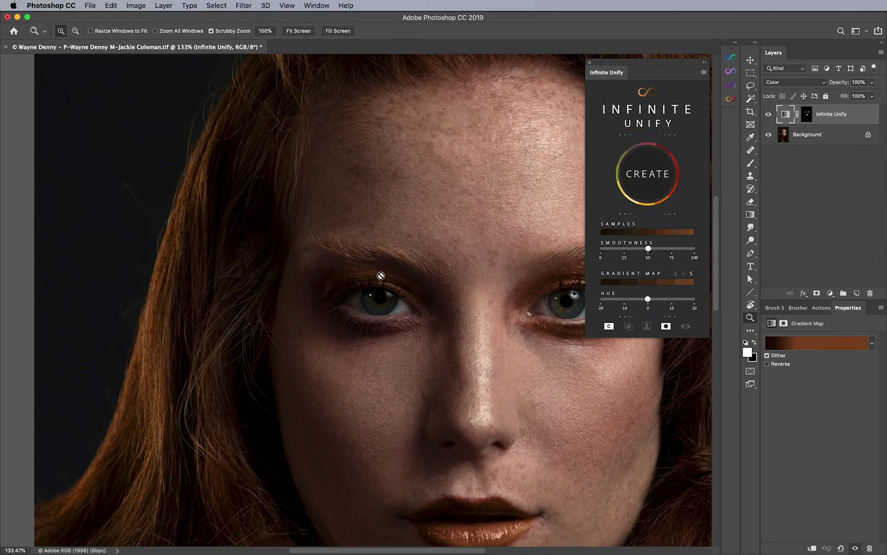
pyautogui.press('b')
# Step: Re-target the Infinite Unify mask, fit the whole portrait in the window, and hide the layer to compare
pyautogui.click(807, 115)
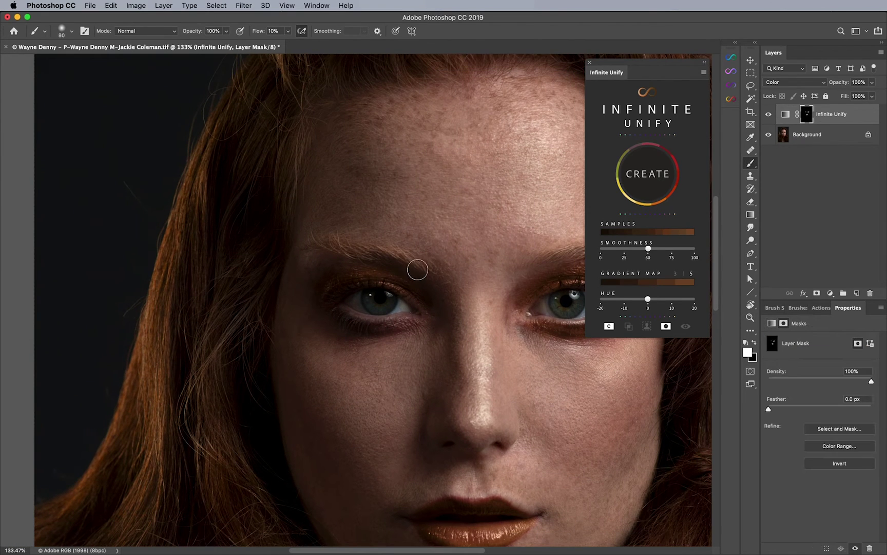
pyautogui.press('[')
pyautogui.press(']')
pyautogui.press(']')
pyautogui.press('super+0')
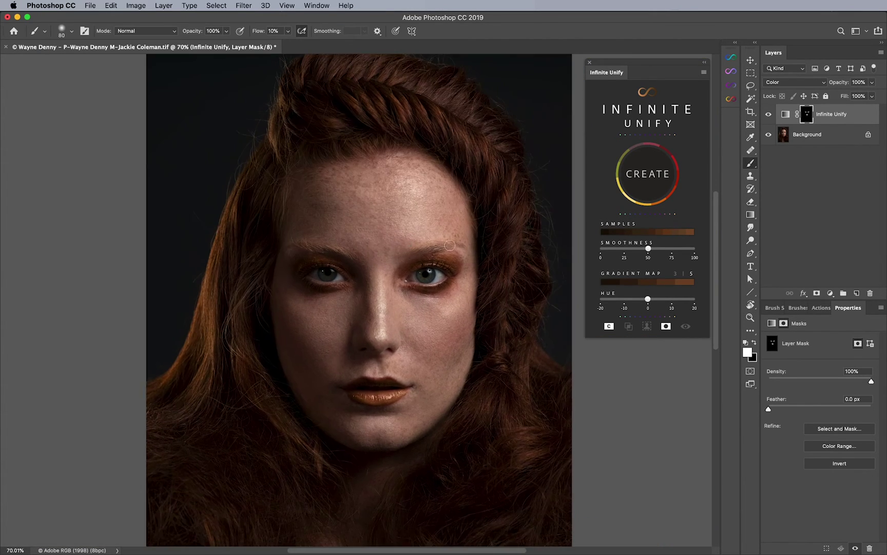
pyautogui.click(769, 115)
# Step: Float and redock the document window, then toggle Infinite Unify visibility to compare
pyautogui.moveTo(257, 47); pyautogui.dragTo(257, 67)
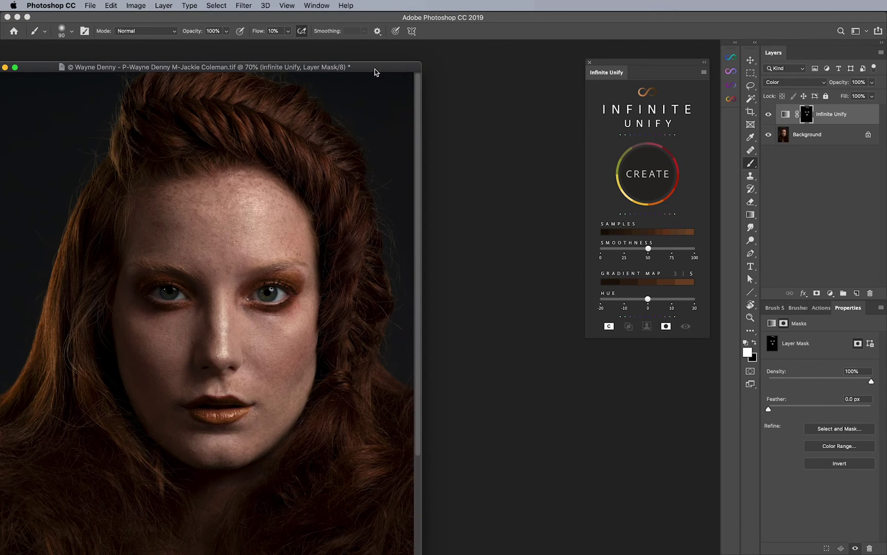
pyautogui.moveTo(375, 72); pyautogui.dragTo(435, 45)
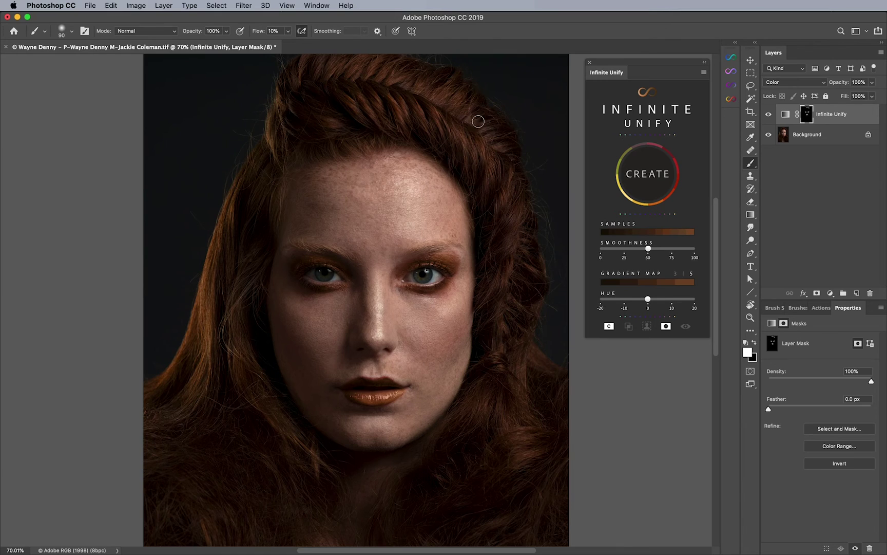
pyautogui.click(769, 115)
pyautogui.click(769, 115)
# Step: Paint white on the mask over the hair framing the face, from near the eye down to the jaw
pyautogui.press(']')
pyautogui.press(']')
pyautogui.press(']')
pyautogui.press(']')
pyautogui.press(']')
pyautogui.press('[')
pyautogui.press('[')
pyautogui.press('[')
pyautogui.press('[')
pyautogui.press('[')
pyautogui.press(']')
pyautogui.press(']')
pyautogui.press(']')
pyautogui.press(']')
pyautogui.press('[')
pyautogui.press('[')
pyautogui.press(']')
pyautogui.press(']')
pyautogui.press(']')
pyautogui.press(']')
pyautogui.scroll(-3, 462, 347)
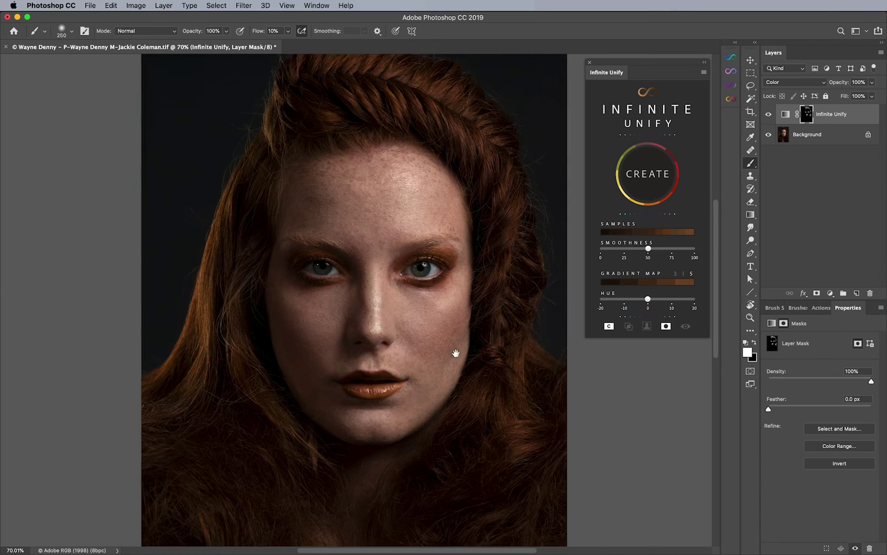
pyautogui.press(']')
pyautogui.press(']')
pyautogui.press('[')
pyautogui.press('[')
pyautogui.press('[')
pyautogui.press('[')
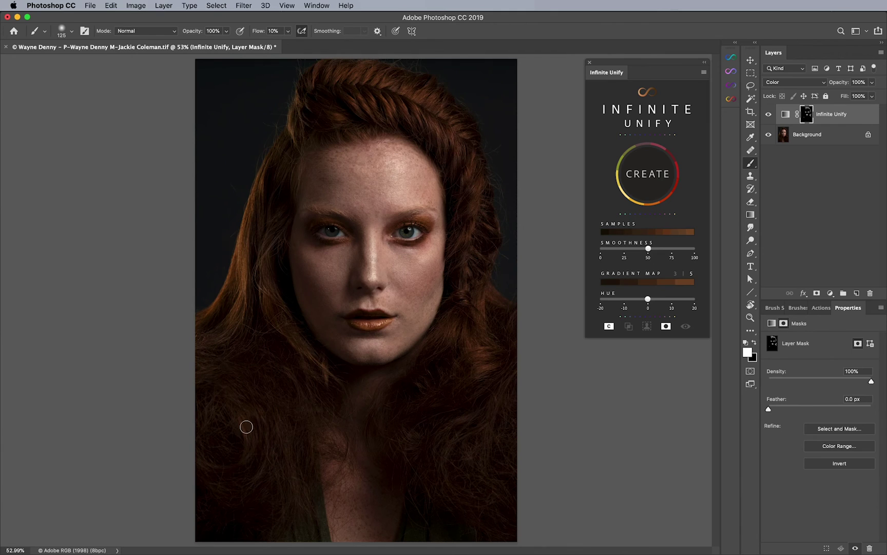
pyautogui.press(']')
pyautogui.press('[')
pyautogui.press('[')
pyautogui.press('[')
pyautogui.press(']')
pyautogui.press(']')
pyautogui.press(']')
pyautogui.press(']')
pyautogui.press(']')
# Step: Paint the copper tone over the shirt and chest edge, then zoom out to the whole portrait
pyautogui.click(769, 114)
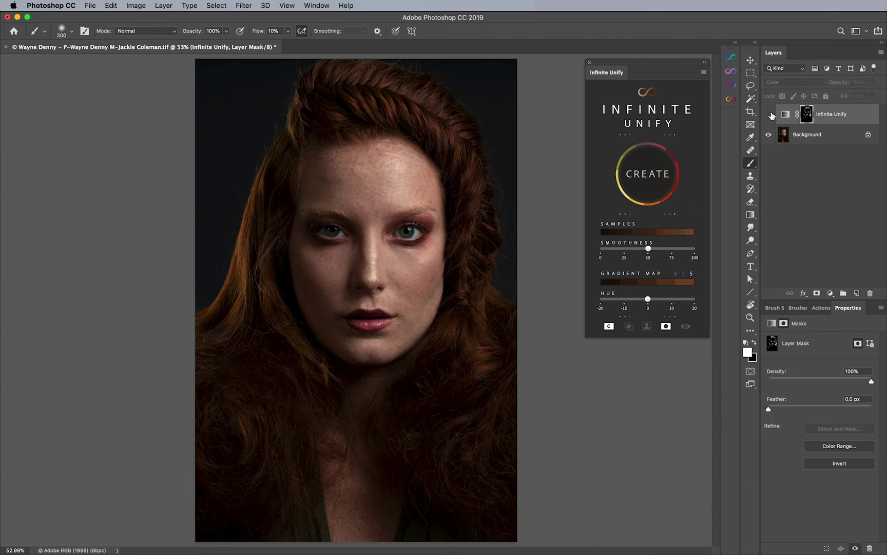
pyautogui.click(769, 115)
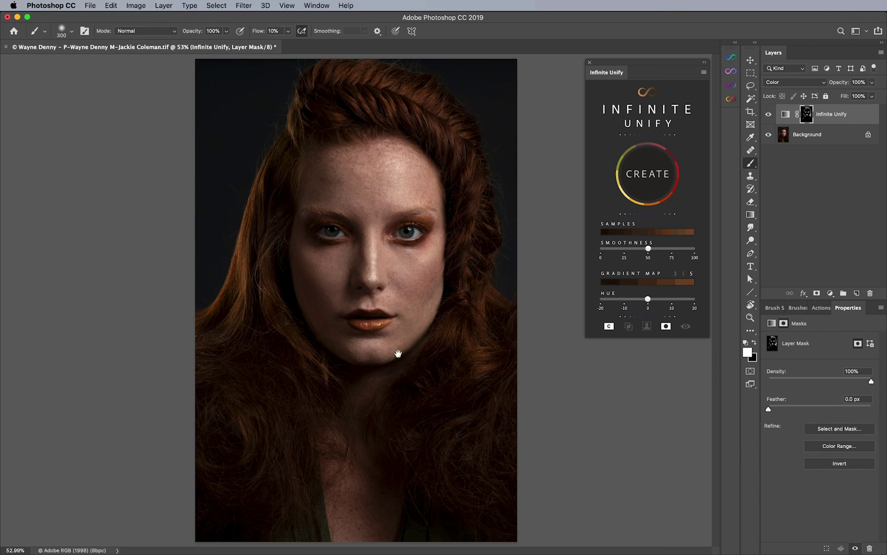
pyautogui.moveTo(423, 337); pyautogui.dragTo(426, 455)
pyautogui.scroll(-3, 418, 395)
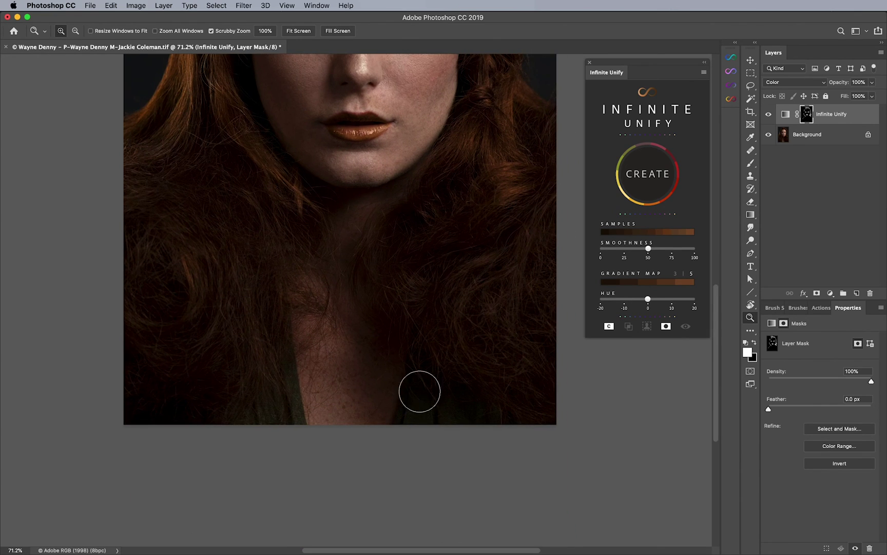
pyautogui.press('[')
pyautogui.press('[')
pyautogui.press('[')
pyautogui.press('[')
pyautogui.press('[')
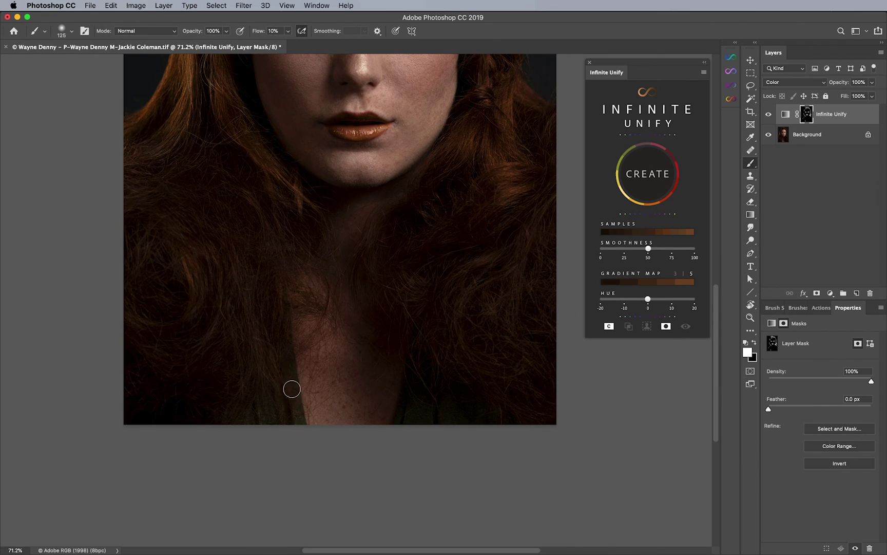
pyautogui.press(']')
pyautogui.press('[')
pyautogui.press('[')
pyautogui.press('[')
pyautogui.press(']')
pyautogui.press(']')
pyautogui.press(']')
pyautogui.press('[')
pyautogui.press('[')
pyautogui.press('[')
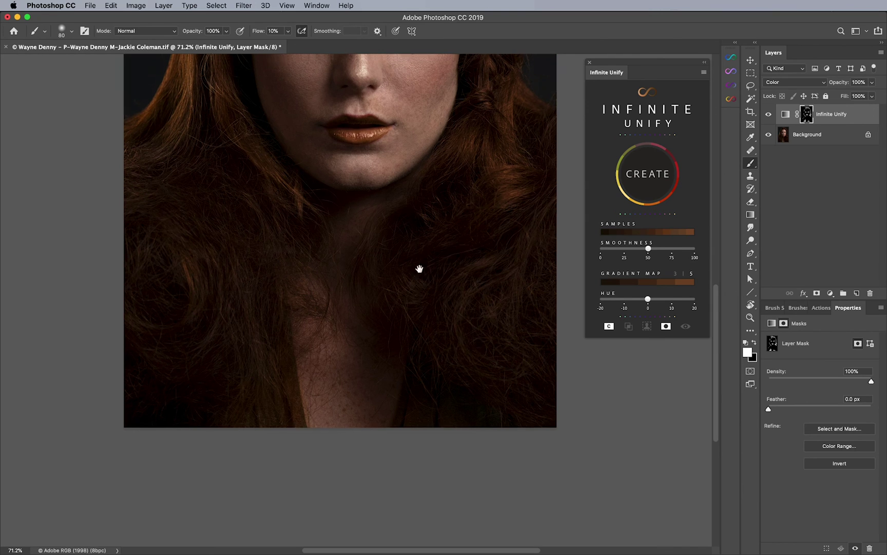
pyautogui.press('z')
pyautogui.moveTo(420, 263); pyautogui.dragTo(411, 331)
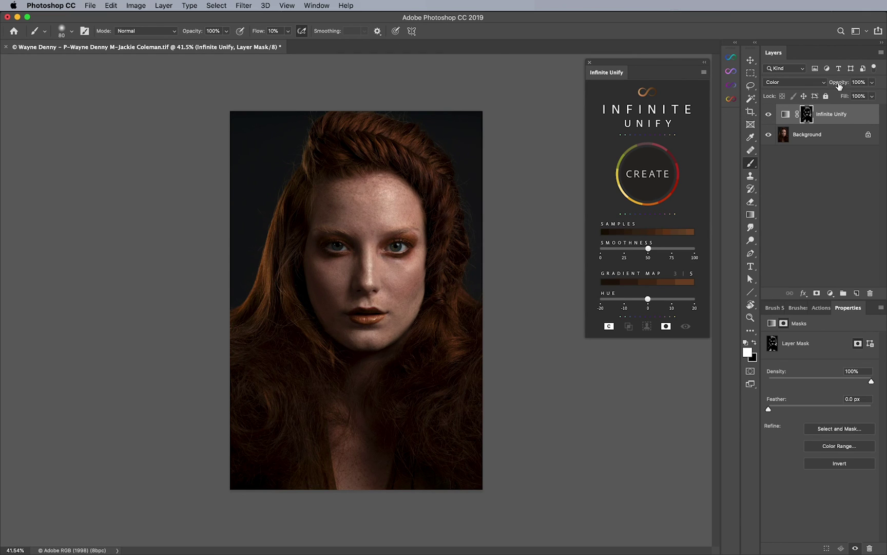
pyautogui.moveTo(841, 83); pyautogui.dragTo(828, 84)
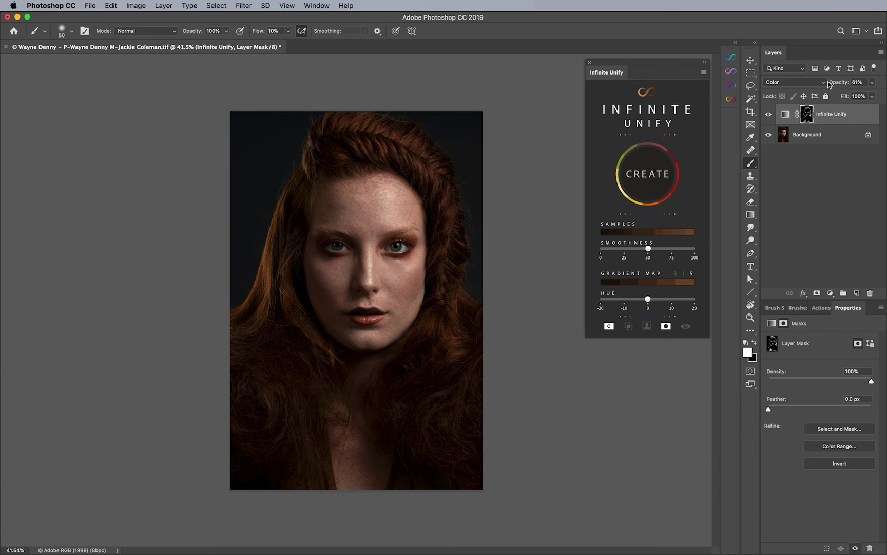
pyautogui.click(770, 115)
pyautogui.click(770, 115)
pyautogui.moveTo(842, 84); pyautogui.dragTo(884, 72)
pyautogui.press('z')
pyautogui.moveTo(399, 242); pyautogui.dragTo(475, 252)
pyautogui.press('z')
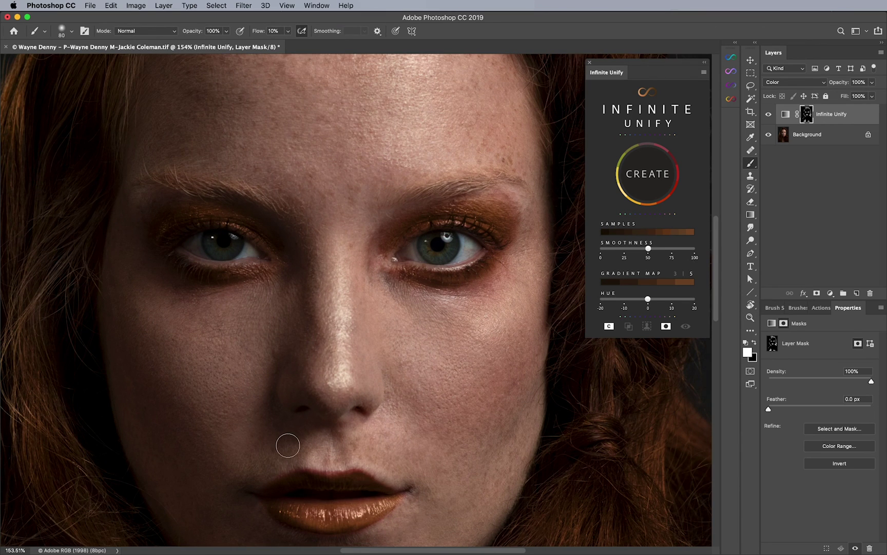
pyautogui.press('super+minus')
pyautogui.press('super+minus')
pyautogui.press('super+minus')
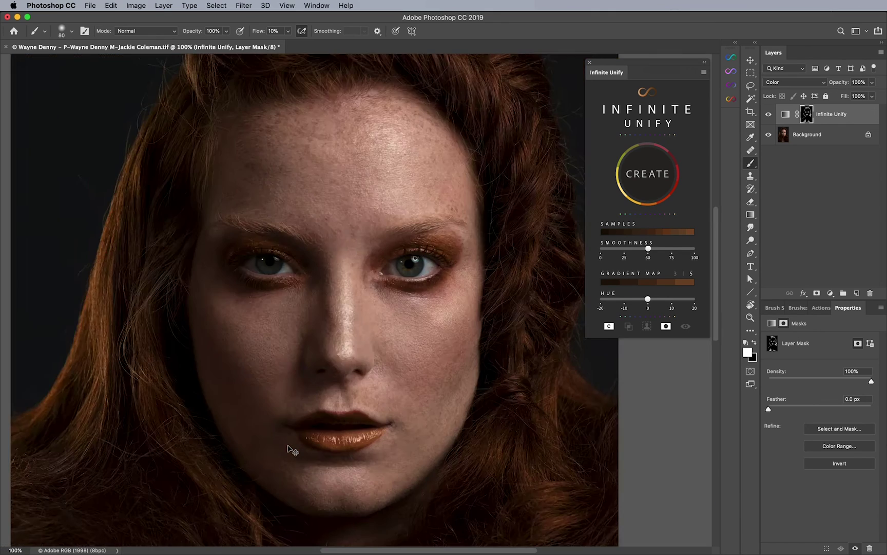